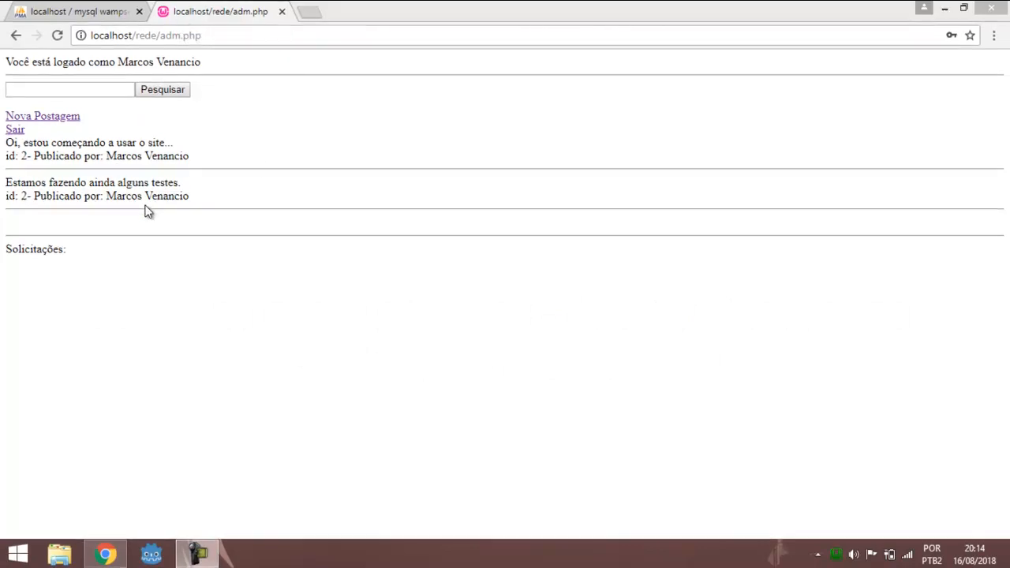
Open the SQL query editor for the rede database in phpMyAdmin
{"action": "left_click", "coordinate": [79, 12]}
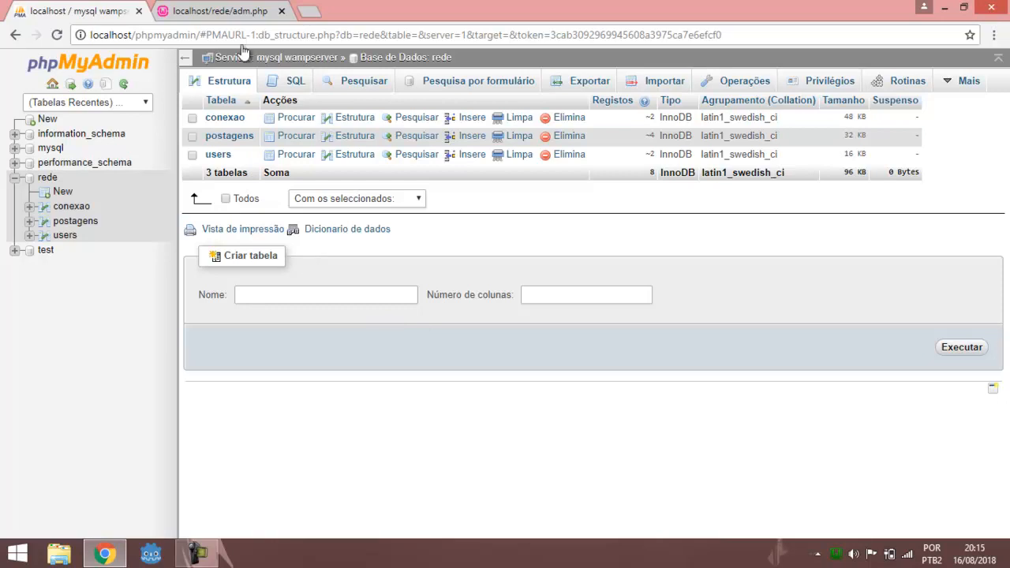
{"action": "left_click", "coordinate": [246, 11]}
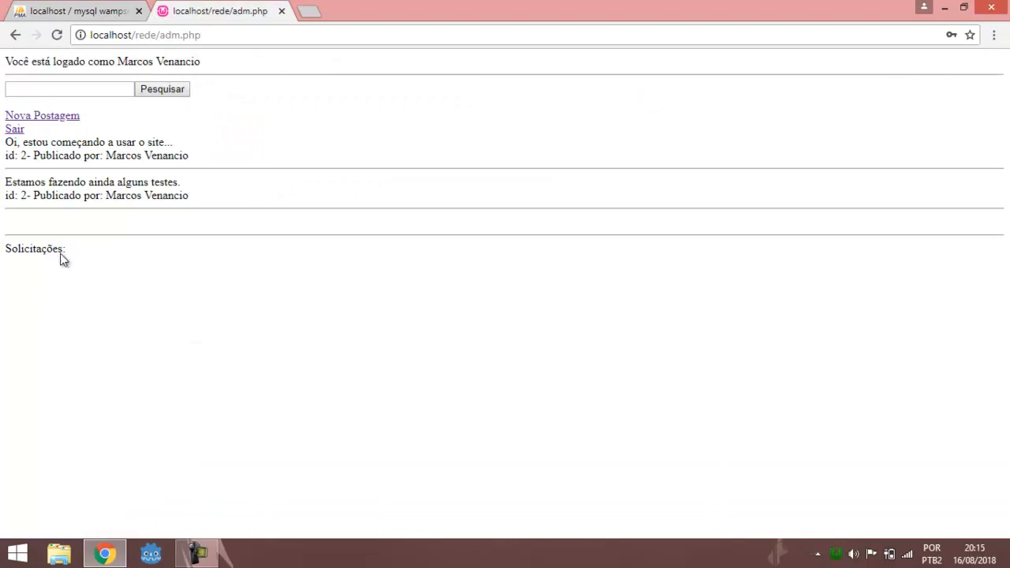
{"action": "left_click", "coordinate": [111, 14]}
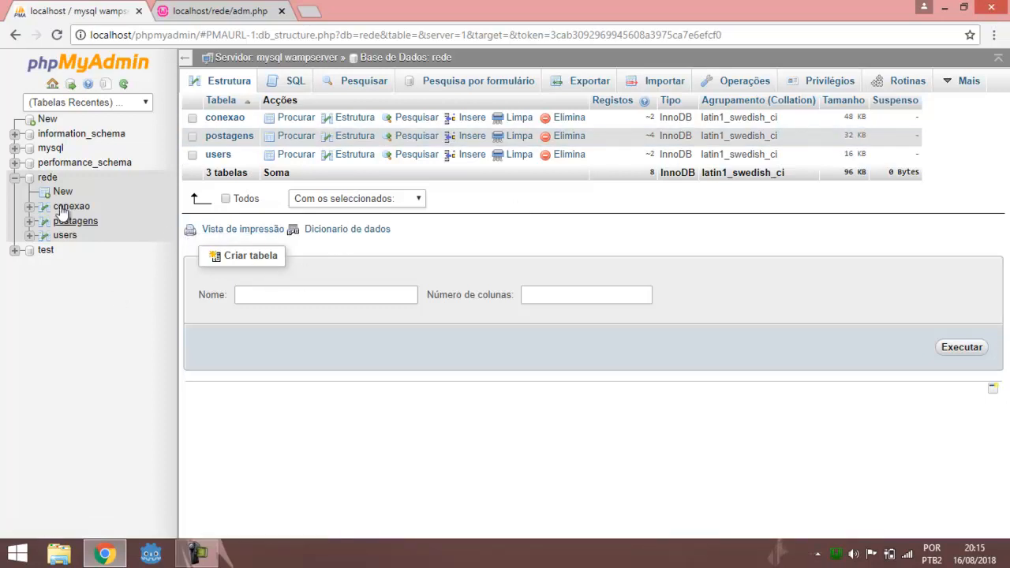
{"action": "left_click", "coordinate": [48, 178]}
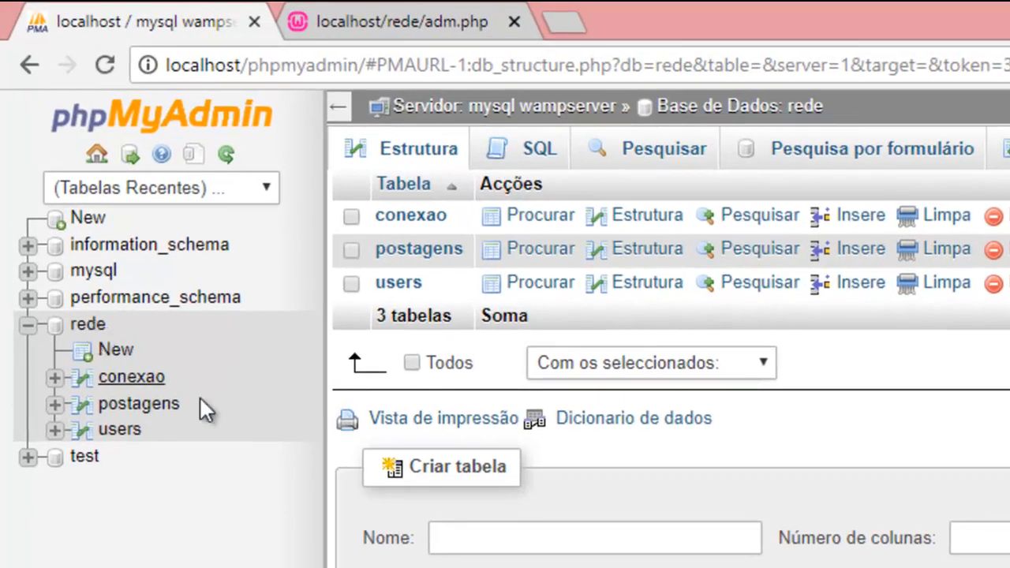
{"action": "left_click", "coordinate": [548, 162]}
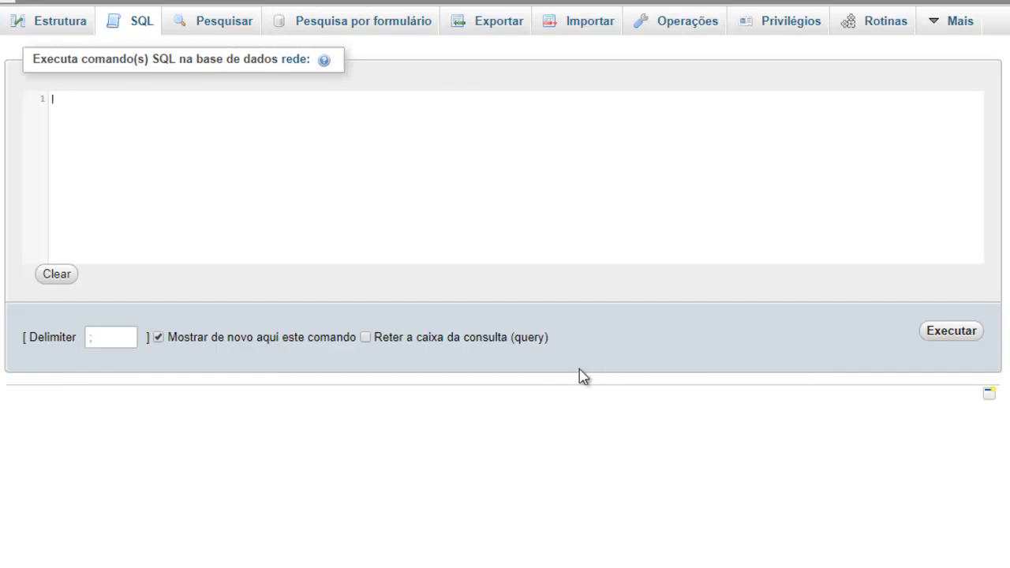
Write the query "select * from postagens;" in the SQL editor
{"action": "left_click", "coordinate": [269, 143]}
{"action": "type", "text": "select"}
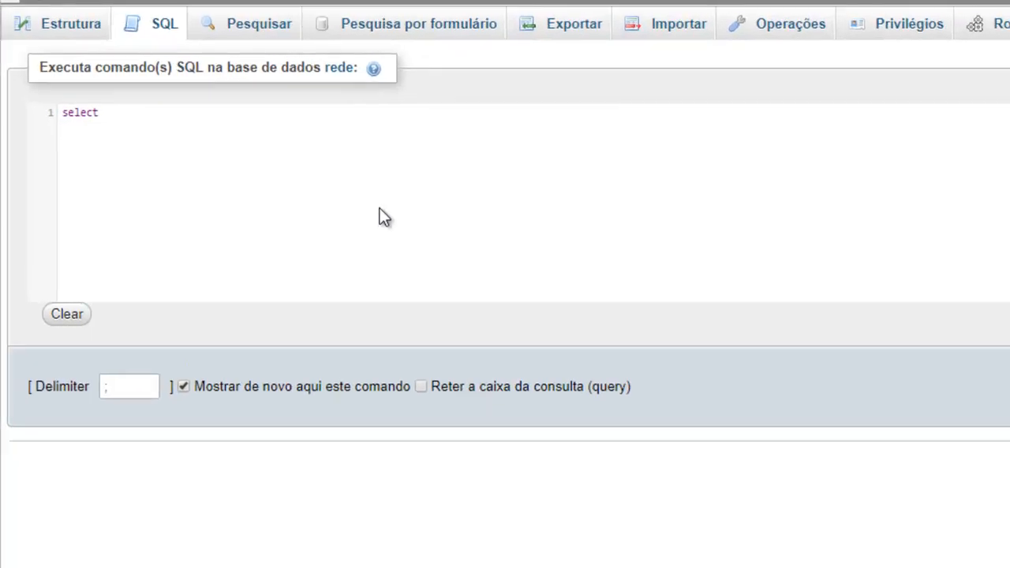
{"action": "type", "text": " * from"}
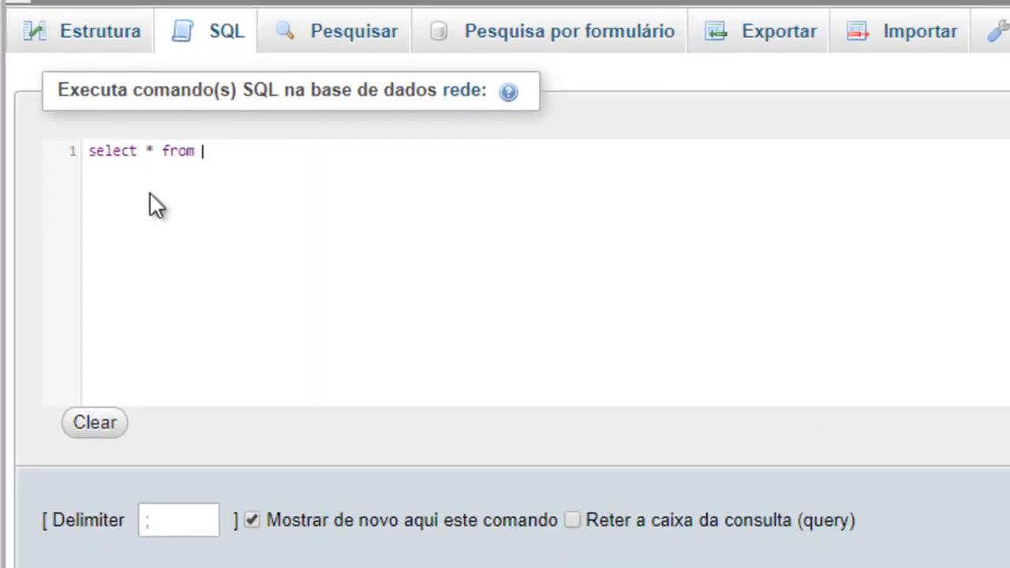
{"action": "left_click_drag", "start_coordinate": [142, 155], "coordinate": [78, 164]}
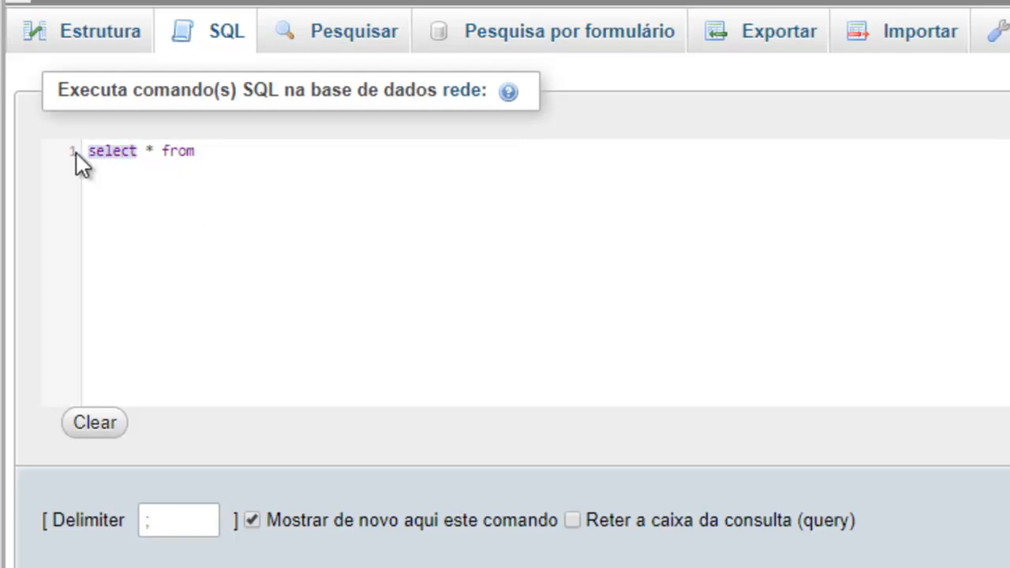
{"action": "left_click", "coordinate": [149, 152]}
{"action": "left_click_drag", "start_coordinate": [198, 151], "coordinate": [169, 152]}
{"action": "left_click", "coordinate": [218, 151]}
{"action": "type", "text": "postagens;"}
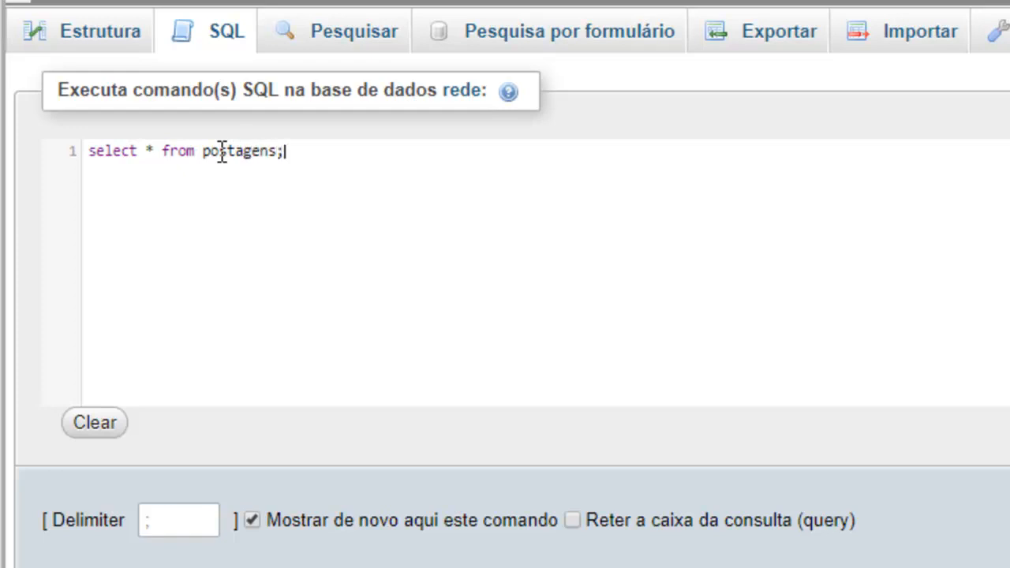
Run the select query on the postagens table and look through all returned posts
{"action": "left_click_drag", "start_coordinate": [149, 157], "coordinate": [156, 157]}
{"action": "left_click_drag", "start_coordinate": [276, 154], "coordinate": [203, 150]}
{"action": "key", "text": "ctrl+Return"}
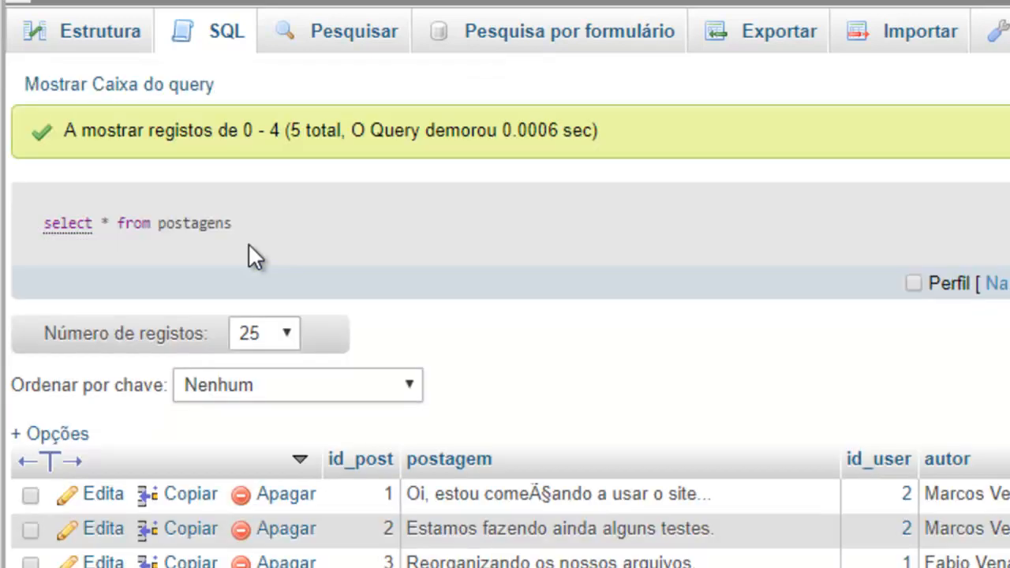
{"action": "scroll", "coordinate": [489, 257], "scroll_direction": "down", "scroll_amount": 2}
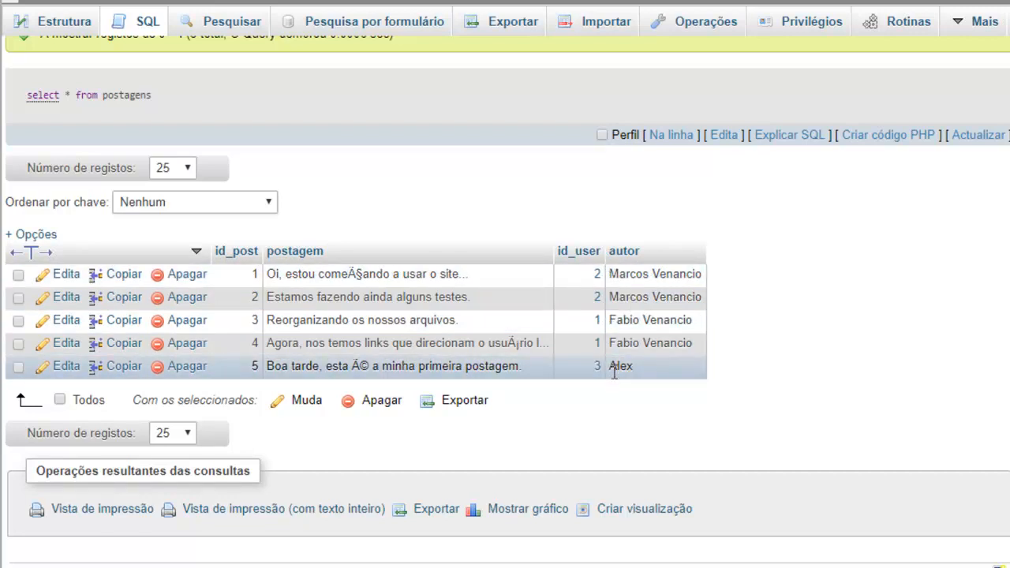
{"action": "scroll", "coordinate": [614, 371], "scroll_direction": "up", "scroll_amount": 1}
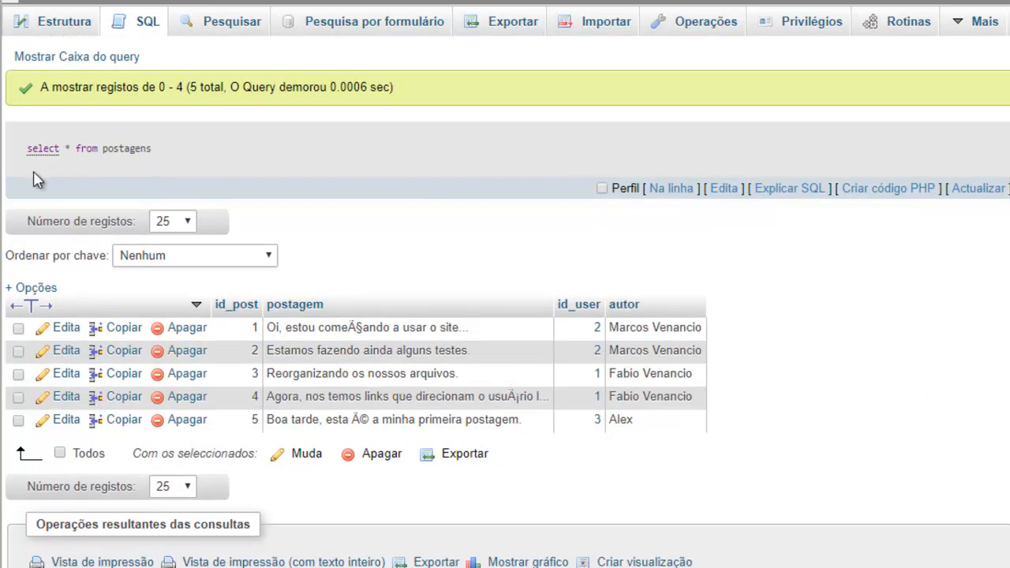
Reopen the query and replace the asterisk with the columns "postagem, autor"
{"action": "left_click", "coordinate": [82, 63]}
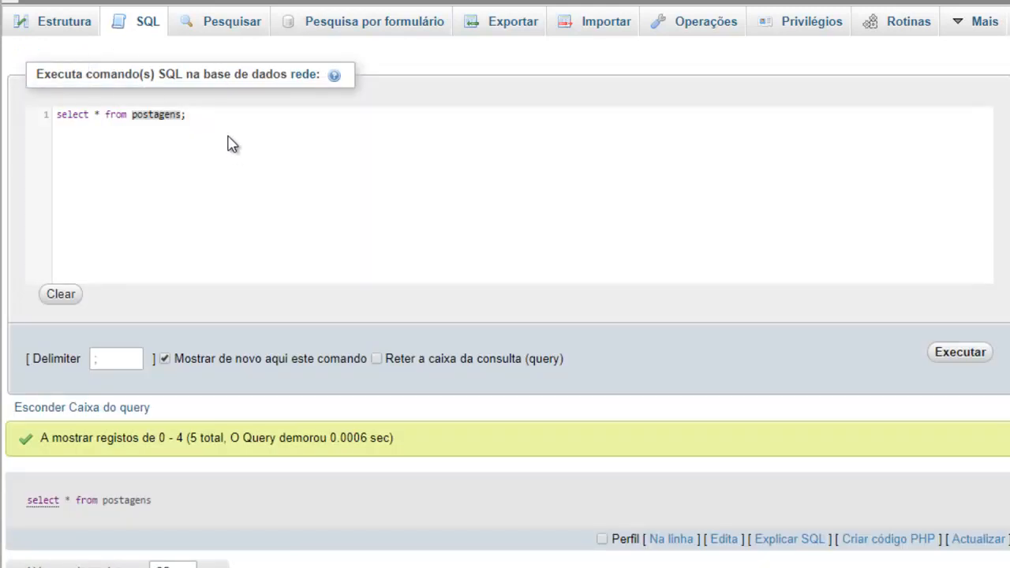
{"action": "left_click", "coordinate": [99, 115]}
{"action": "key", "text": "BackSpace"}
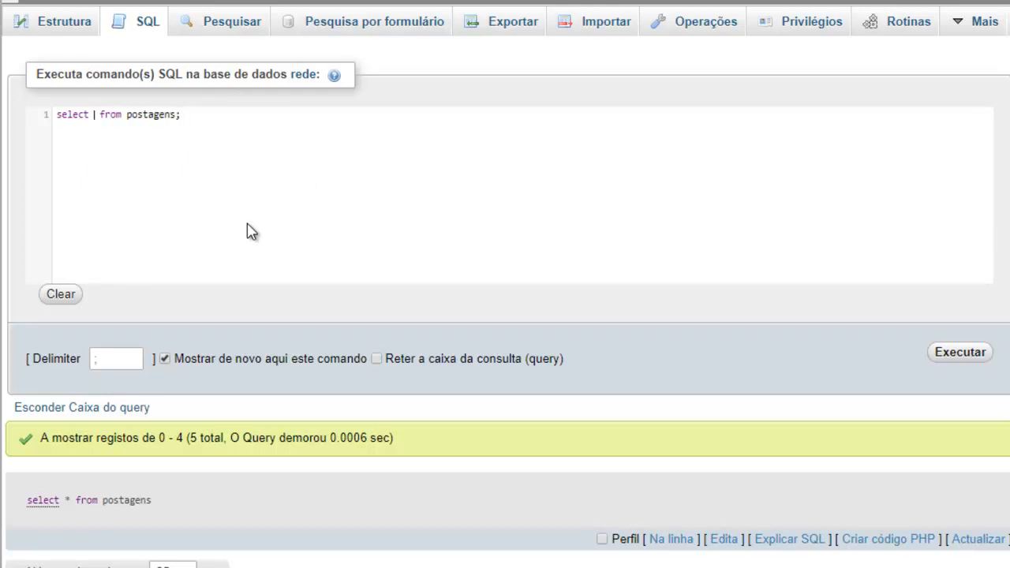
{"action": "type", "text": "po"}
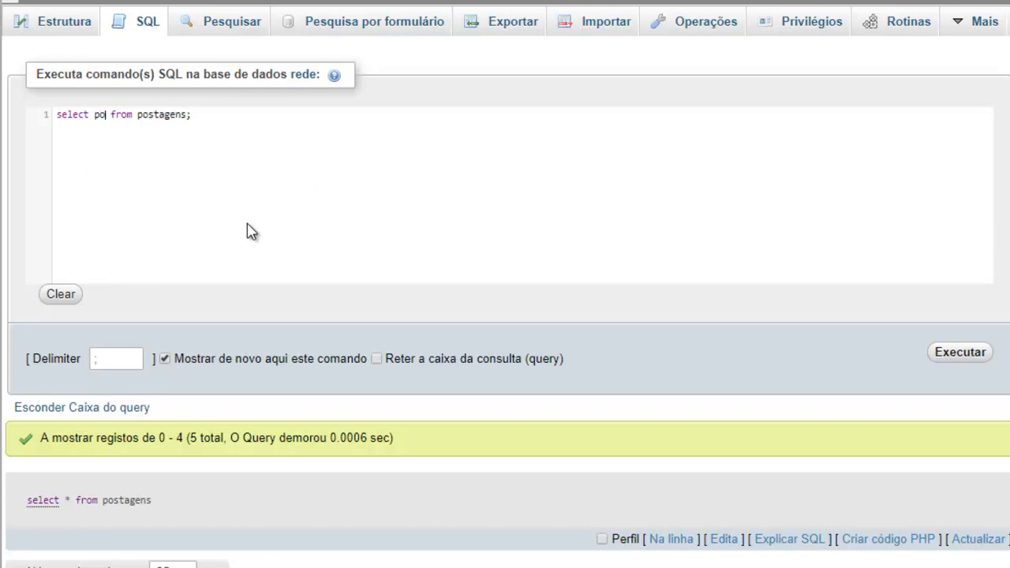
{"action": "type", "text": "stagem,"}
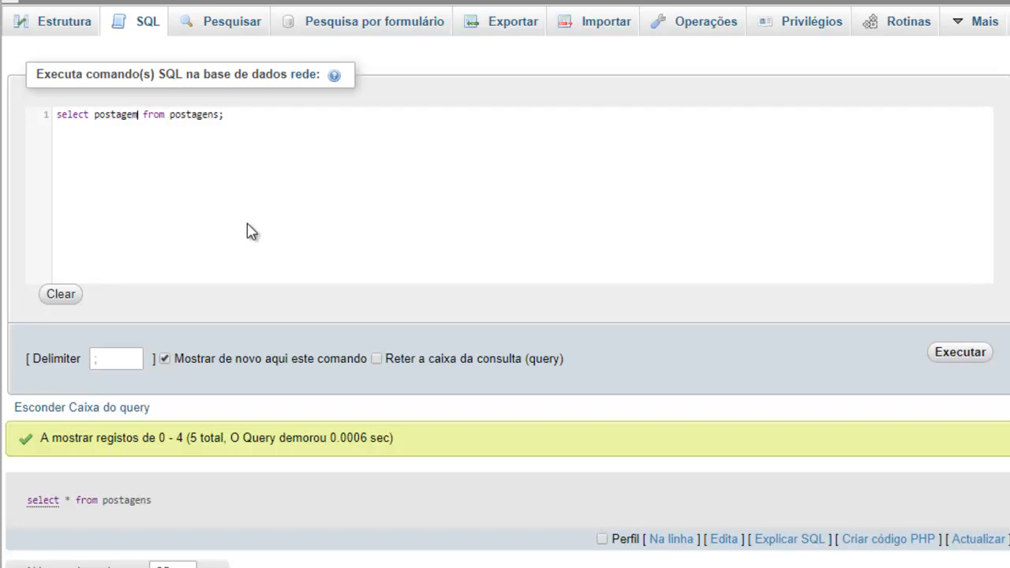
{"action": "type", "text": " autor"}
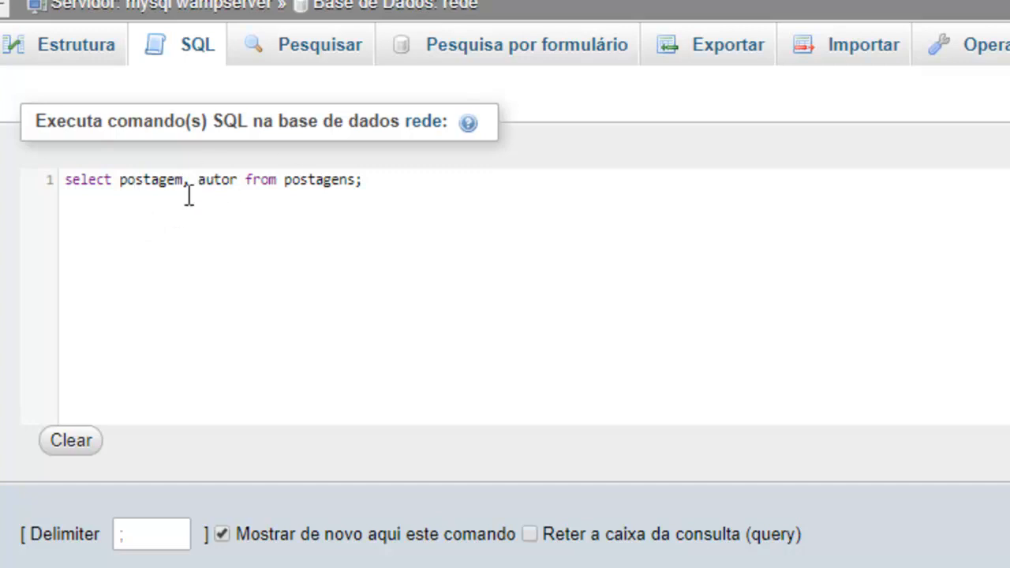
Run the query for the postagem and autor columns and look through the returned rows
{"action": "left_click", "coordinate": [366, 181]}
{"action": "key", "text": "ctrl+Return"}
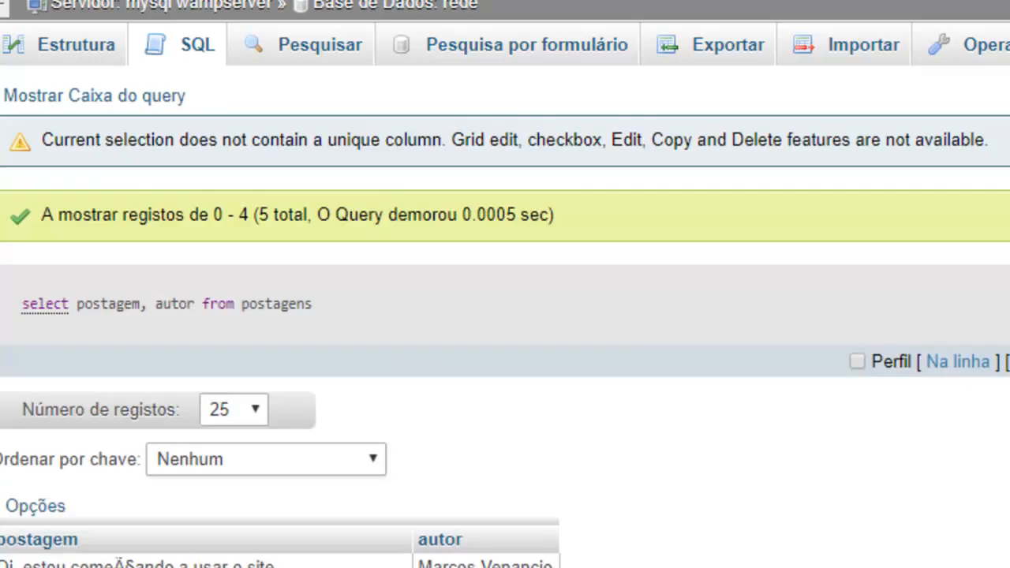
{"action": "scroll", "coordinate": [419, 462], "scroll_direction": "down", "scroll_amount": 2}
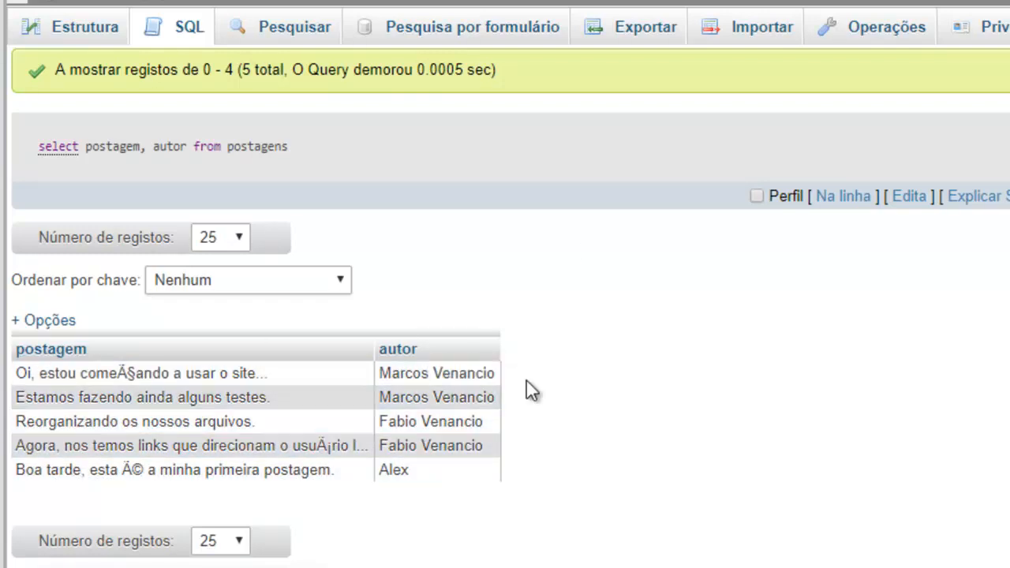
{"action": "scroll", "coordinate": [272, 277], "scroll_direction": "up", "scroll_amount": 2}
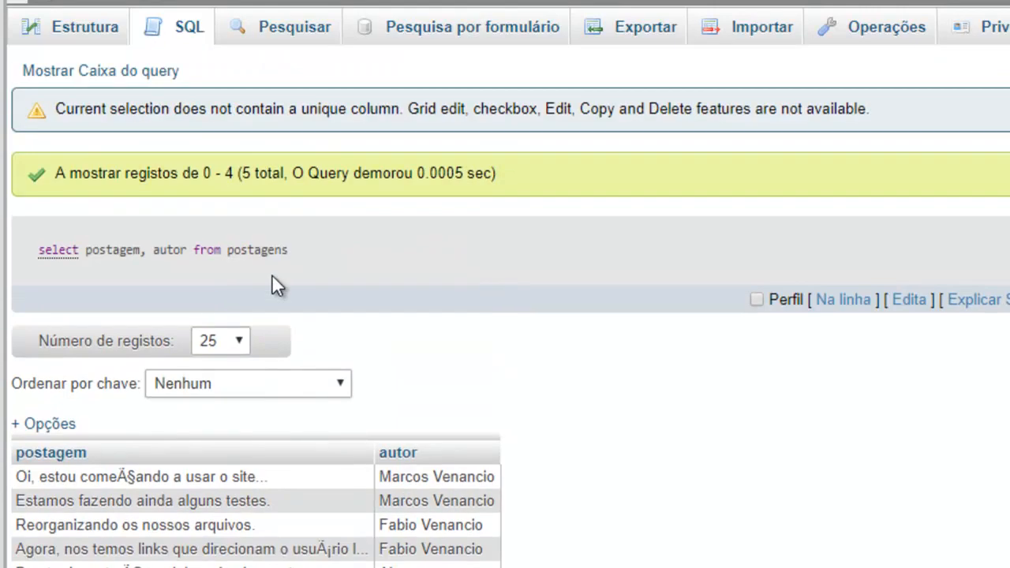
Reopen the query, append "where id_user" before the semicolon, and comment the line out with #
{"action": "left_click", "coordinate": [58, 76]}
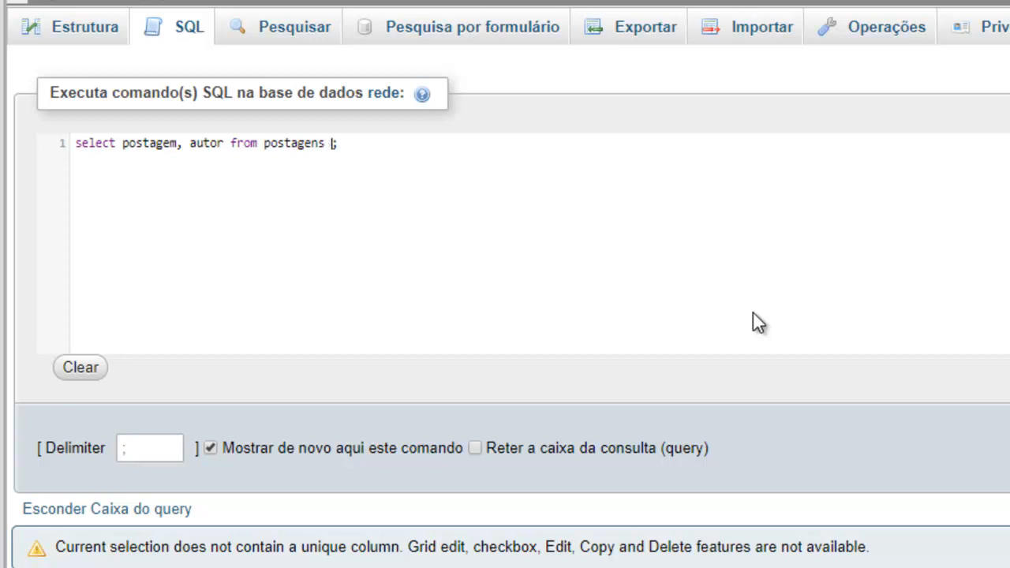
{"action": "type", "text": "where"}
{"action": "type", "text": "id_user"}
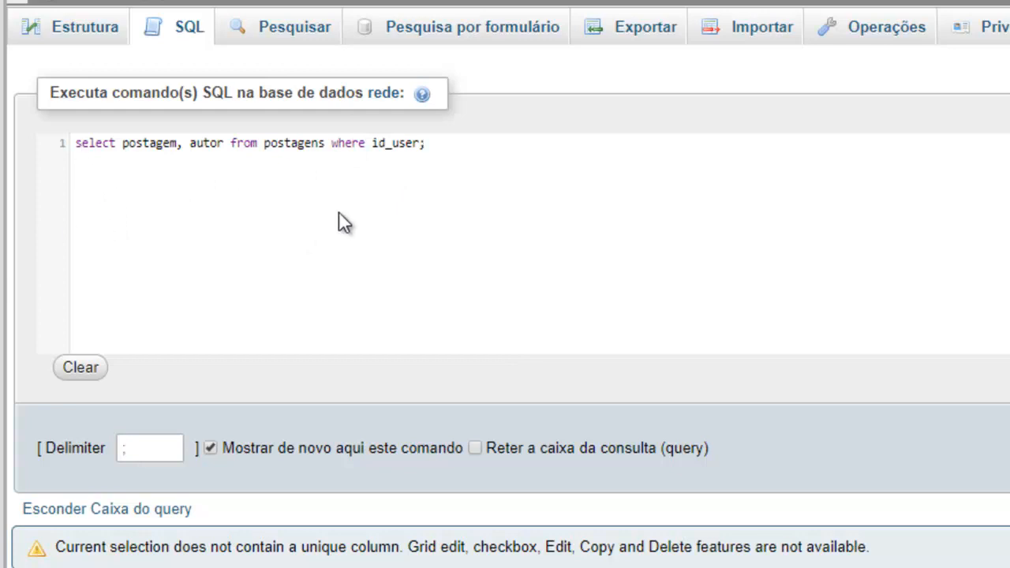
{"action": "key", "text": "Home"}
{"action": "type", "text": "#"}
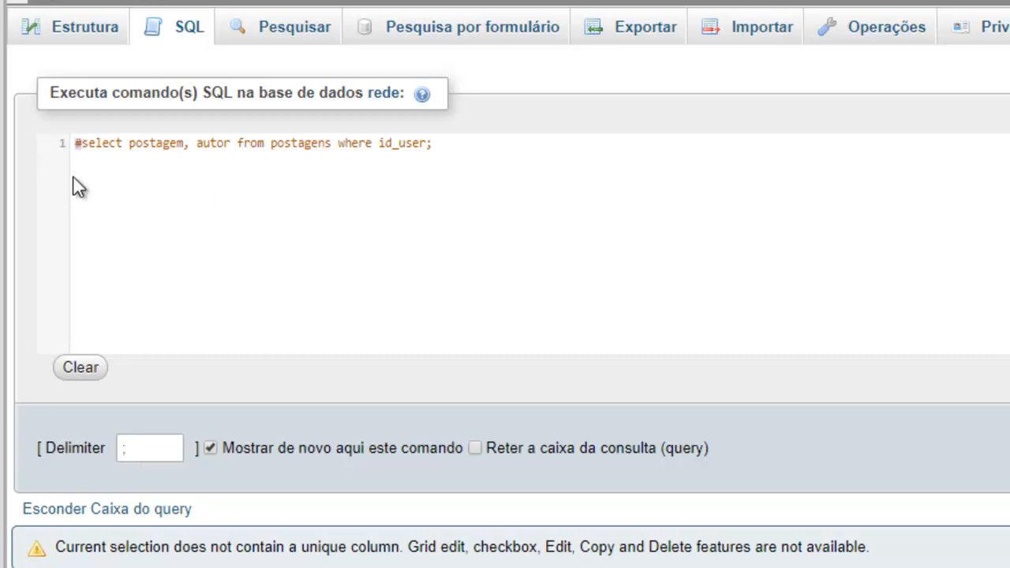
Add "describe postagens;" on line 3 below the commented query and run it to list the table's fields
{"action": "left_click", "coordinate": [486, 160]}
{"action": "key", "text": "Return"}
{"action": "key", "text": "Return"}
{"action": "key", "text": "Up"}
{"action": "key", "text": "Return"}
{"action": "key", "text": "Return"}
{"action": "type", "text": "describe postage"}
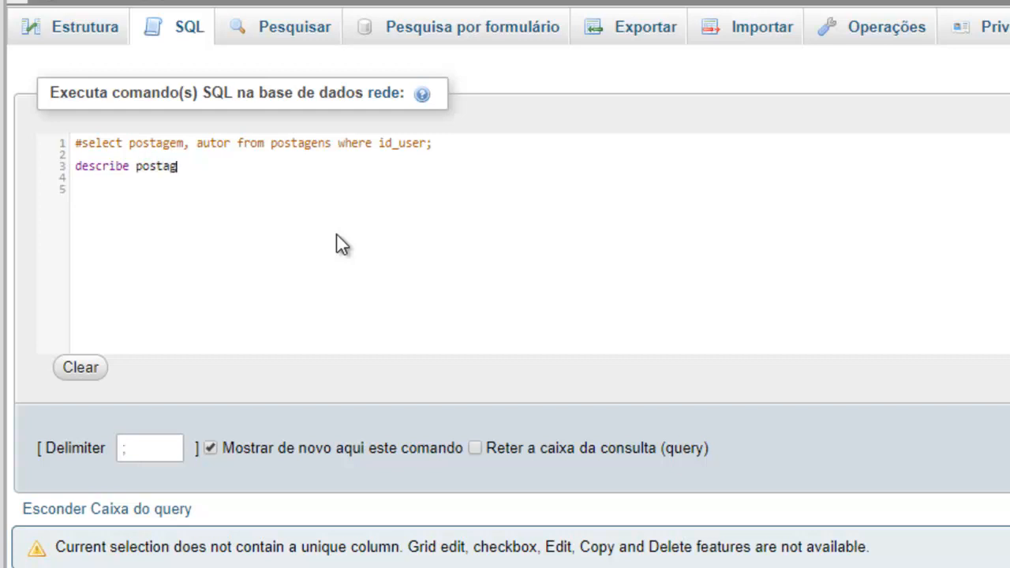
{"action": "type", "text": "ns;"}
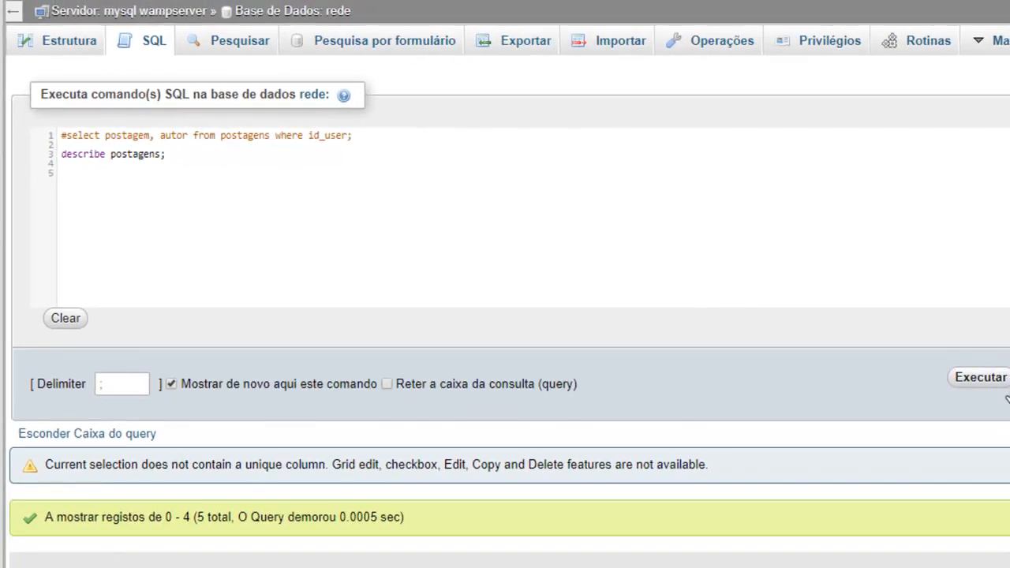
{"action": "left_click", "coordinate": [982, 381]}
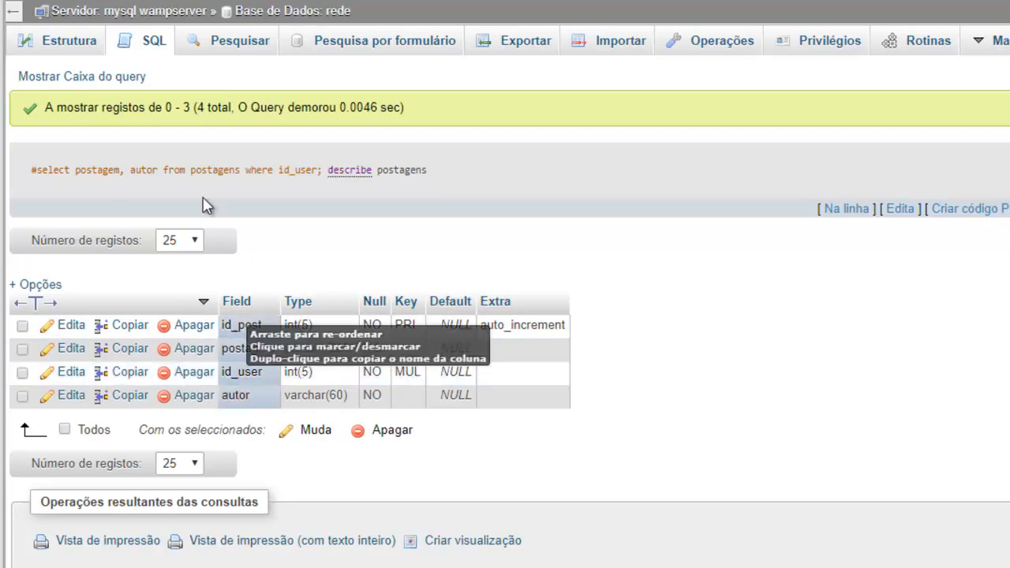
Reopen the query, uncomment the select statement and delete the describe line
{"action": "left_click", "coordinate": [92, 76]}
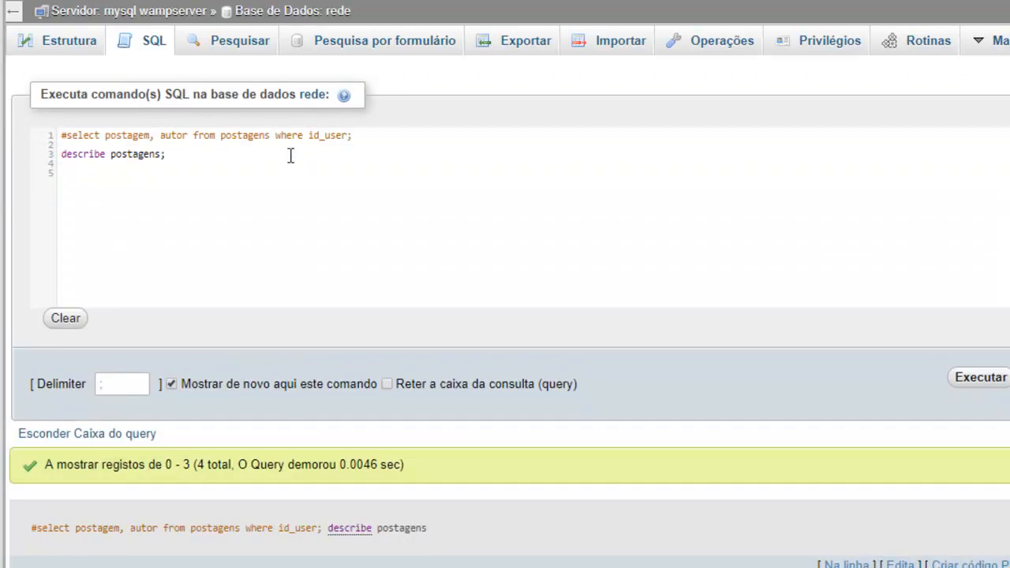
{"action": "left_click", "coordinate": [57, 139]}
{"action": "key", "text": "Delete"}
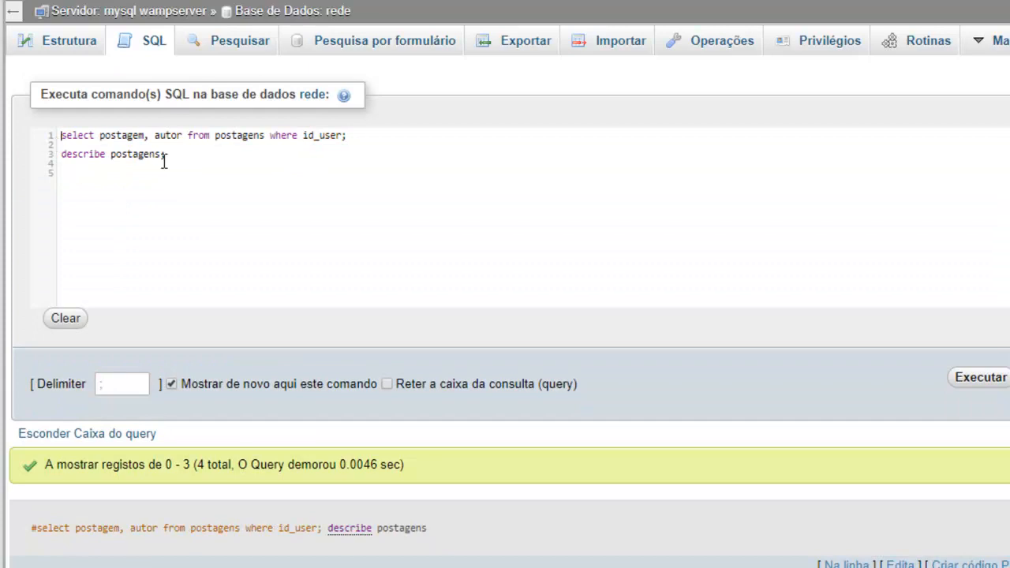
{"action": "left_click", "coordinate": [34, 158]}
{"action": "key", "text": "Delete"}
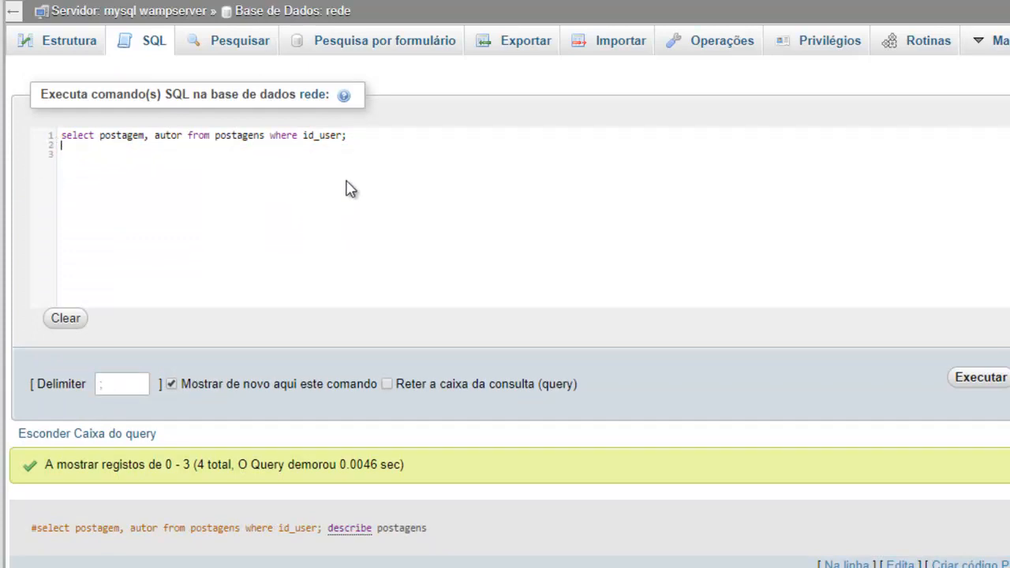
Complete the where condition of the select statement as "id_user = 2"
{"action": "left_click", "coordinate": [341, 136]}
{"action": "type", "text": "= 1"}
{"action": "key", "text": "BackSpace"}
{"action": "type", "text": "2"}
{"action": "left_click_drag", "start_coordinate": [147, 135], "coordinate": [122, 135]}
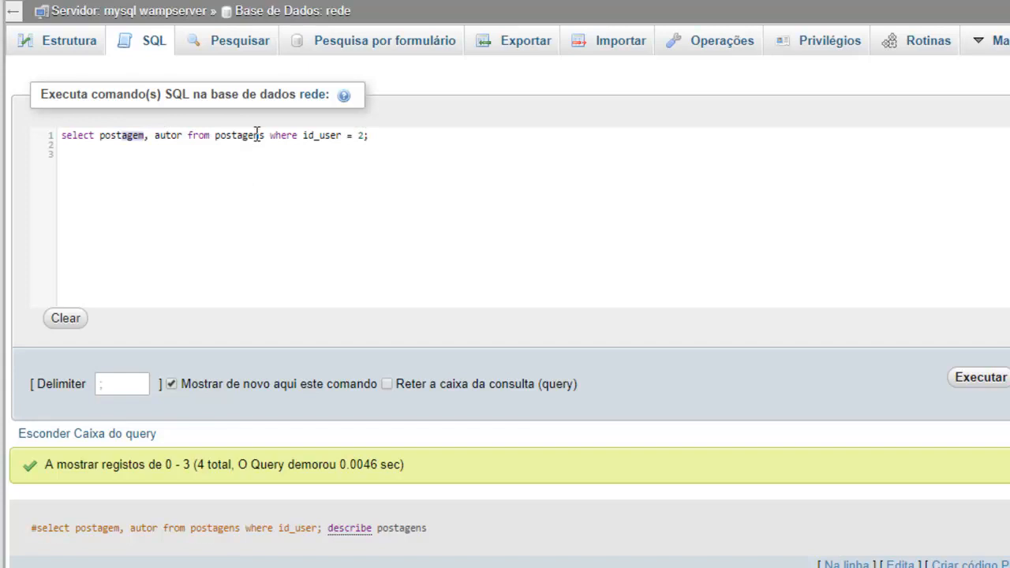
{"action": "left_click_drag", "start_coordinate": [342, 135], "coordinate": [303, 135]}
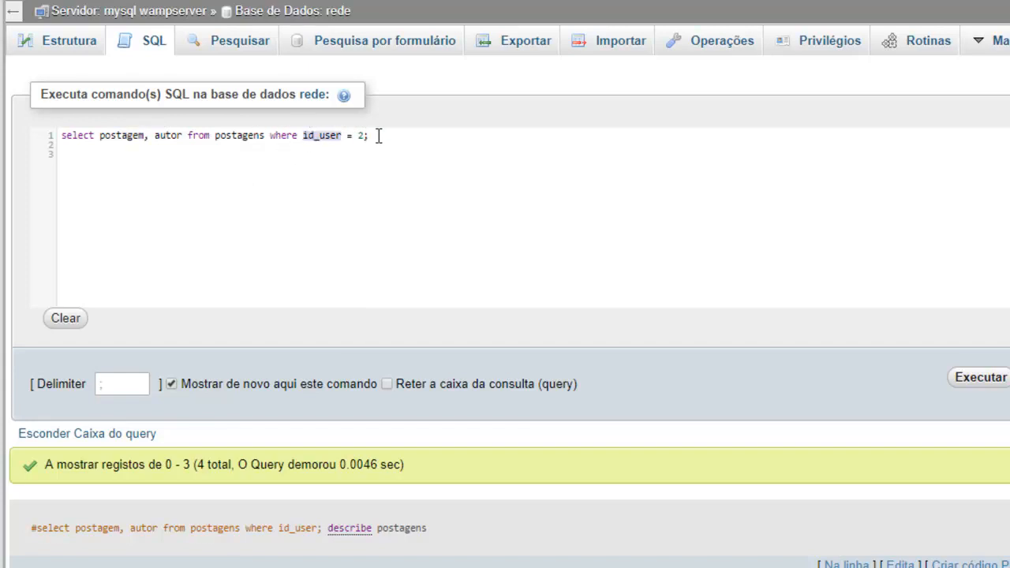
{"action": "left_click", "coordinate": [359, 136]}
{"action": "key", "text": "Delete"}
{"action": "type", "text": "3"}
{"action": "key", "text": "BackSpace"}
{"action": "type", "text": "2"}
Run the query filtered by id_user = 2 and look through the returned posts
{"action": "left_click", "coordinate": [982, 387]}
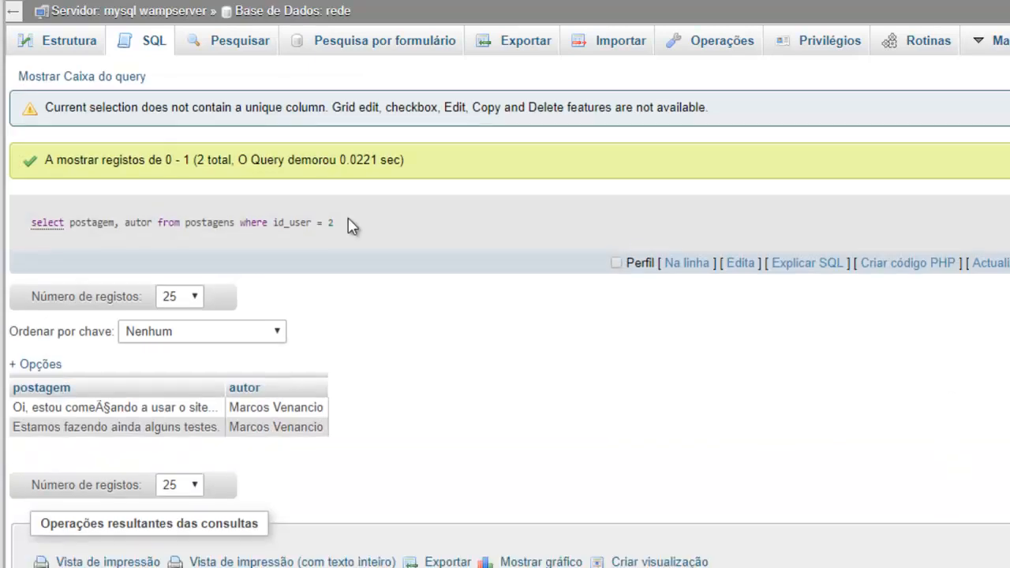
{"action": "scroll", "coordinate": [107, 219], "scroll_direction": "down", "scroll_amount": 1}
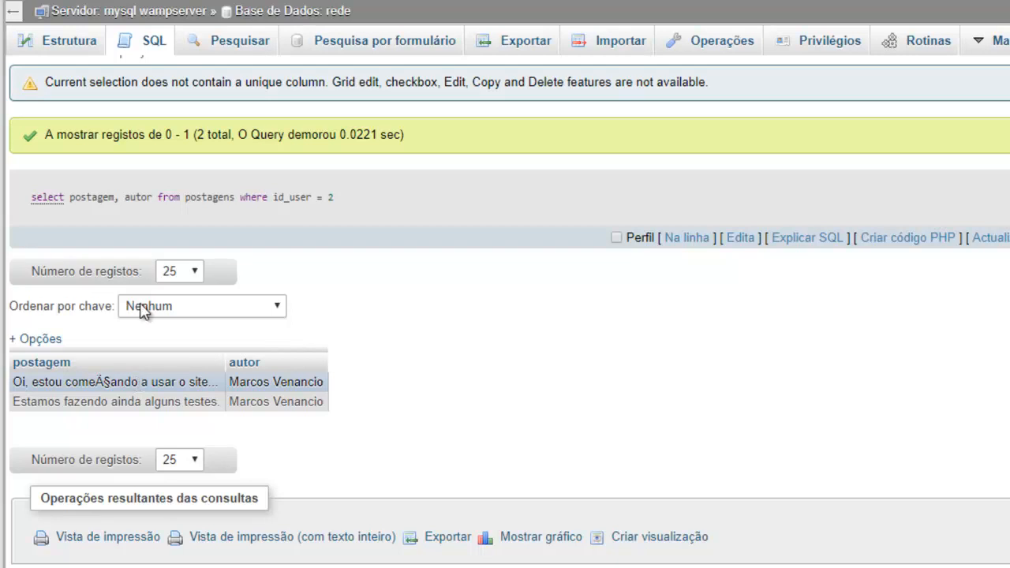
{"action": "scroll", "coordinate": [252, 268], "scroll_direction": "up", "scroll_amount": 1}
Show the query box again and select the whole select statement
{"action": "left_click", "coordinate": [135, 82]}
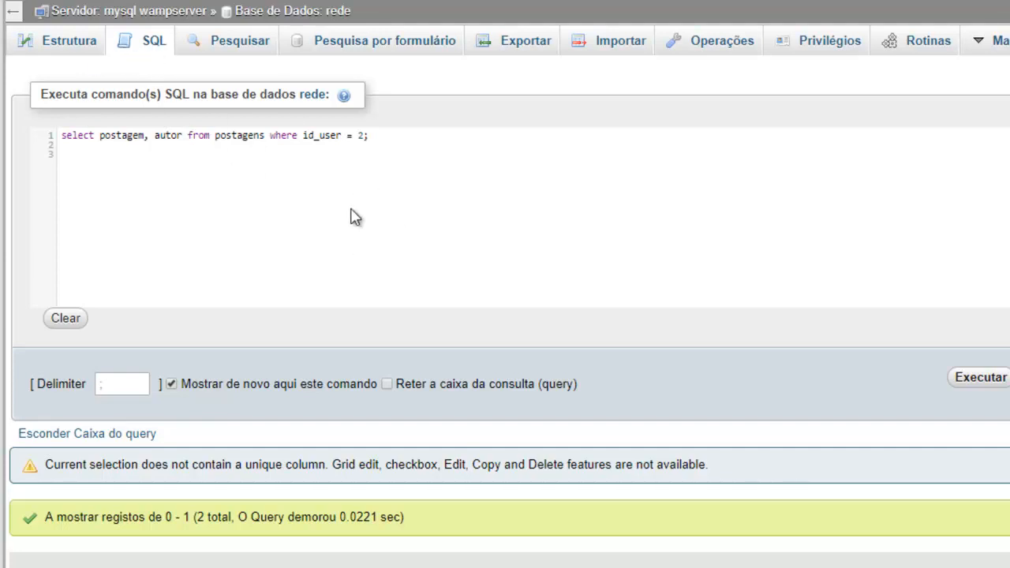
{"action": "left_click_drag", "start_coordinate": [401, 137], "coordinate": [61, 132]}
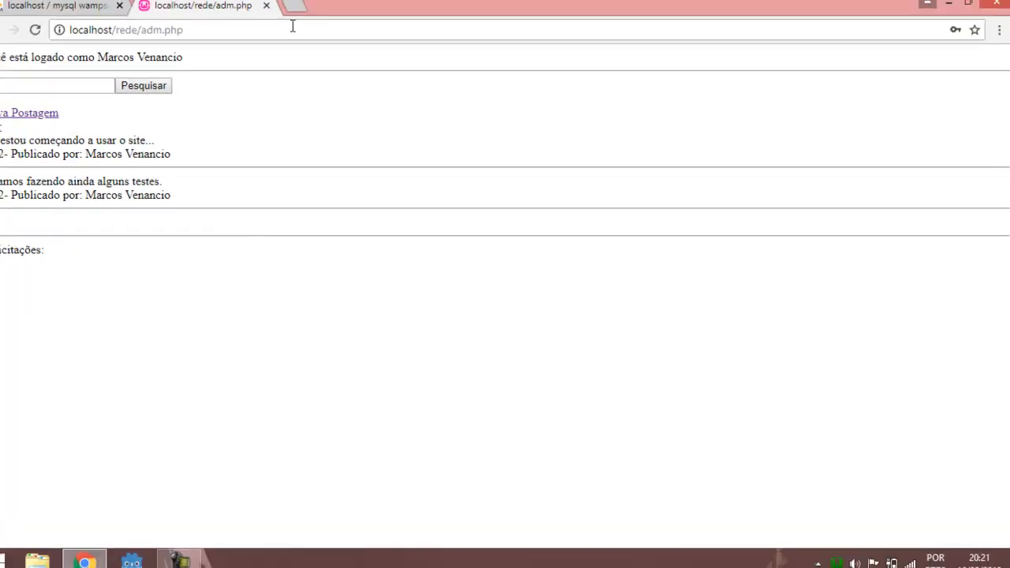
Switch back to phpMyAdmin, highlight the select statement filtered by id_user = 2, and compare it with the posts on the adm.php page
{"action": "left_click", "coordinate": [77, 11]}
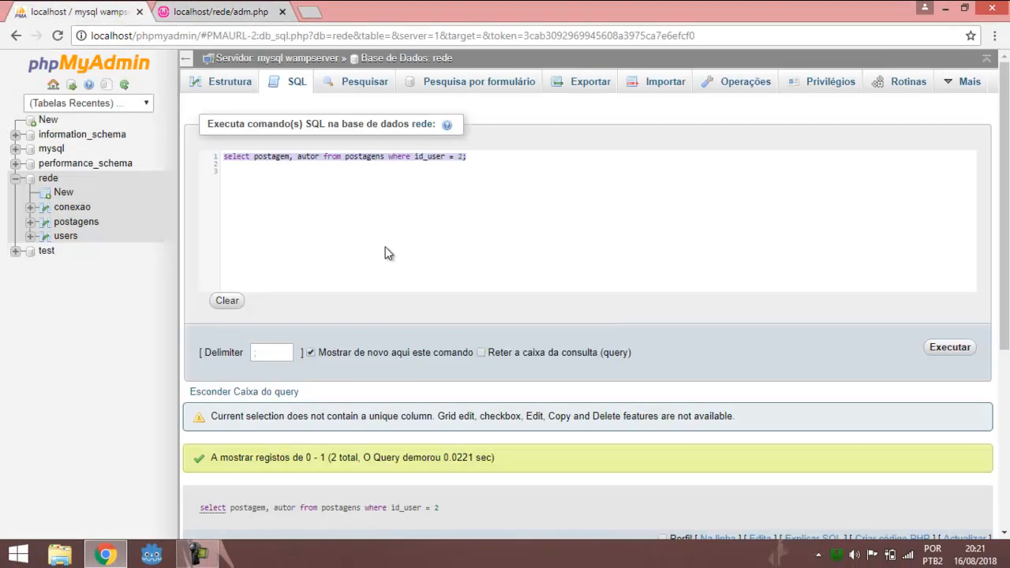
{"action": "left_click_drag", "start_coordinate": [497, 162], "coordinate": [226, 156]}
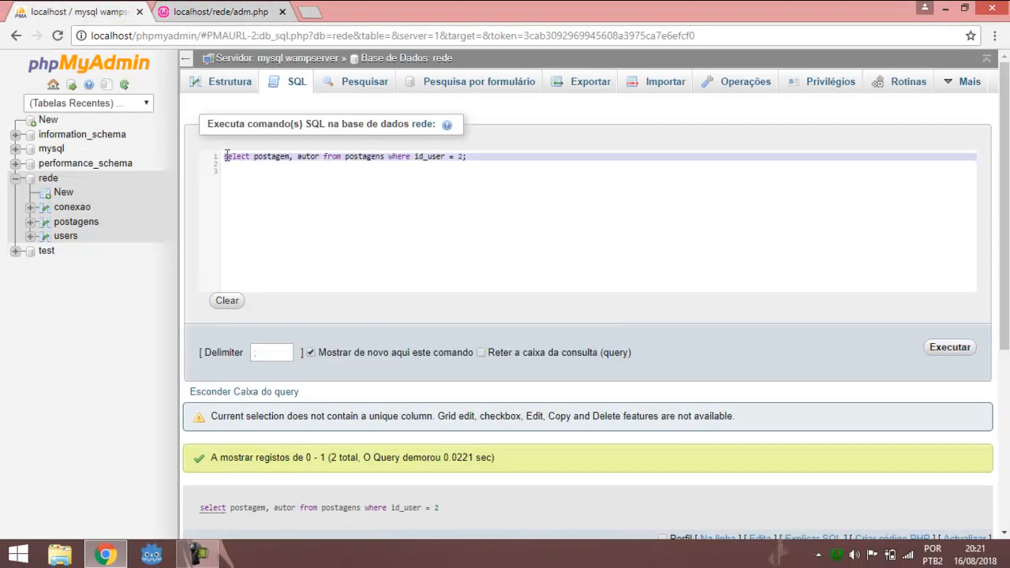
{"action": "left_click", "coordinate": [342, 156]}
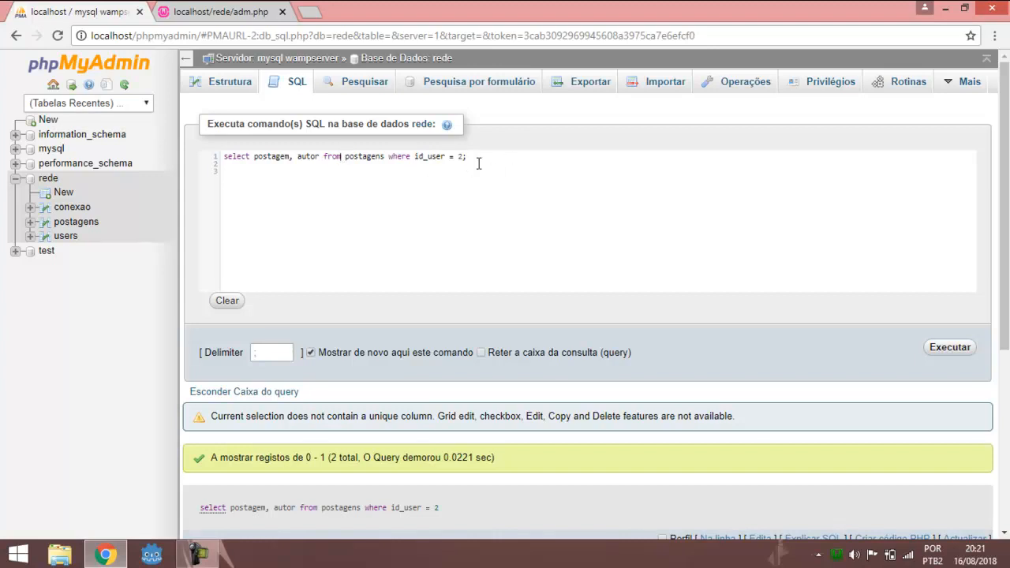
{"action": "left_click_drag", "start_coordinate": [478, 161], "coordinate": [225, 156]}
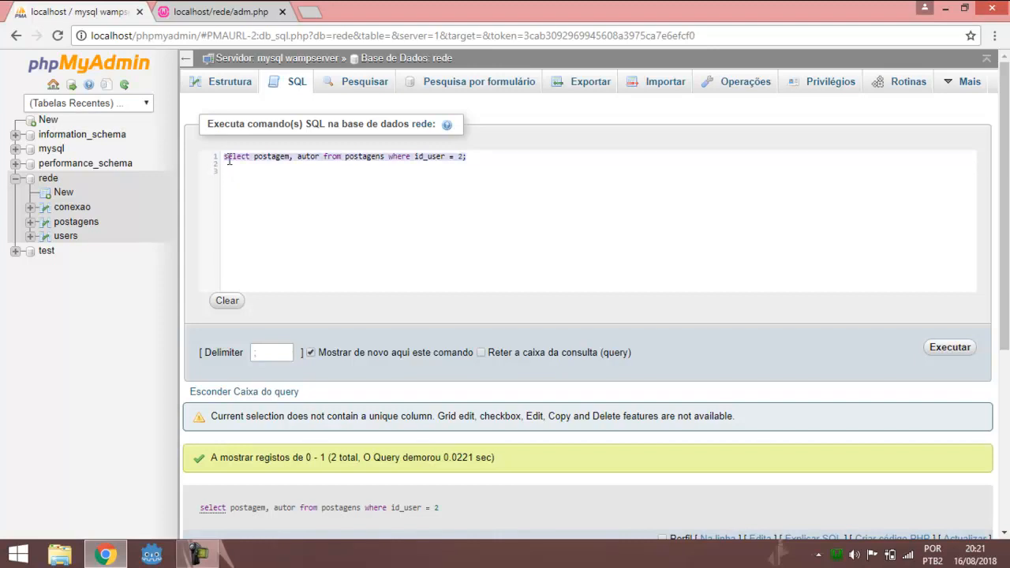
{"action": "left_click", "coordinate": [233, 11]}
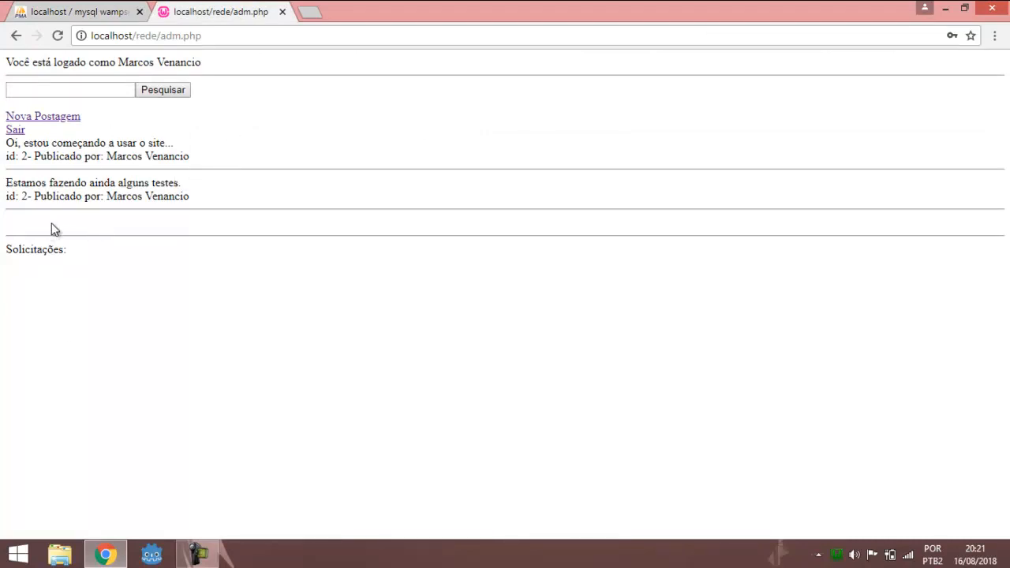
{"action": "left_click", "coordinate": [109, 9]}
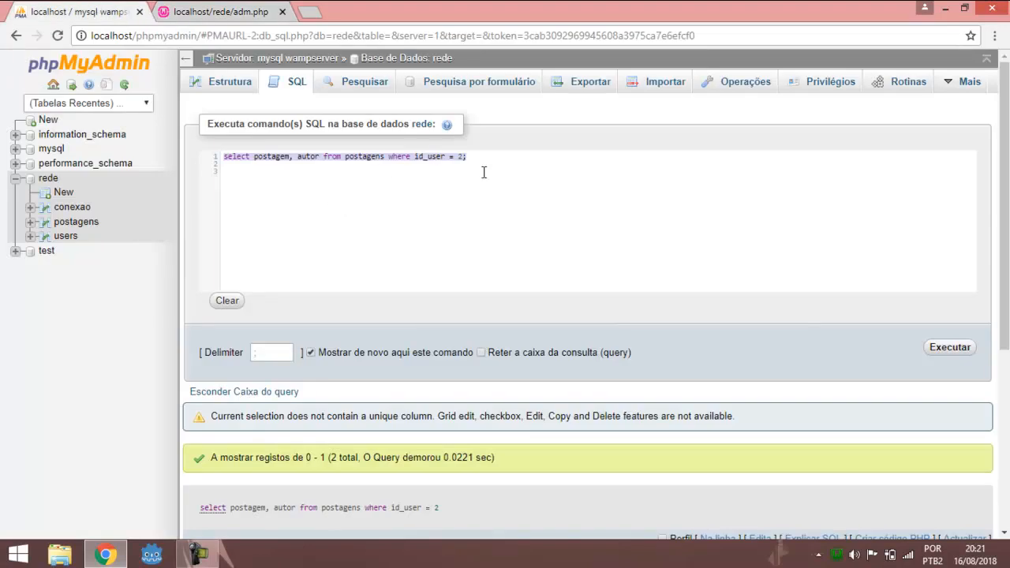